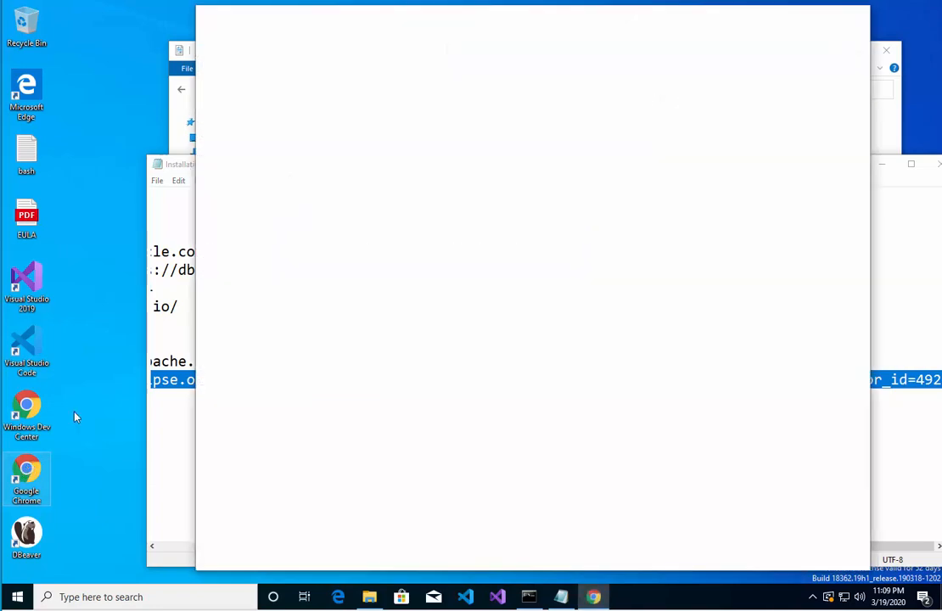
{"action": "type", "text": "https://www.eclipse.org/downloads/download.php?file=/oomph/epp/2020-03/R/eclipse-inst-win64.exe&mirror_id=492"}
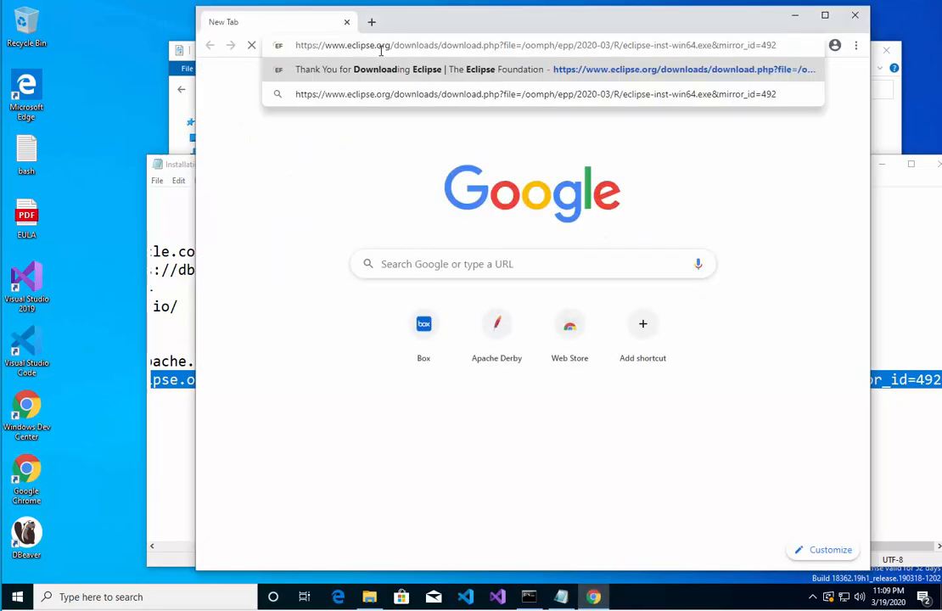
{"action": "key", "text": "Return"}
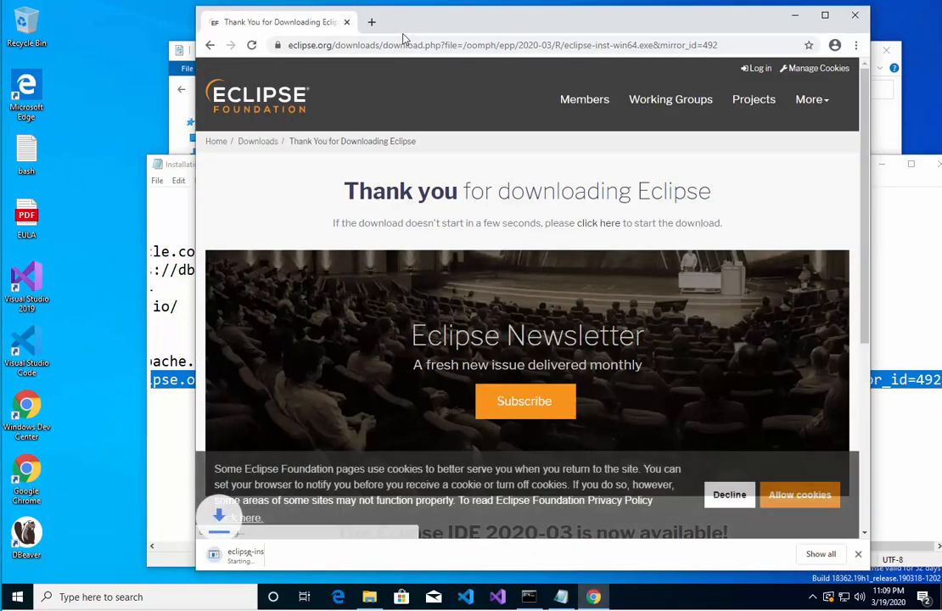
{"action": "scroll", "coordinate": [415, 106], "scroll_direction": "down", "scroll_amount": 1}
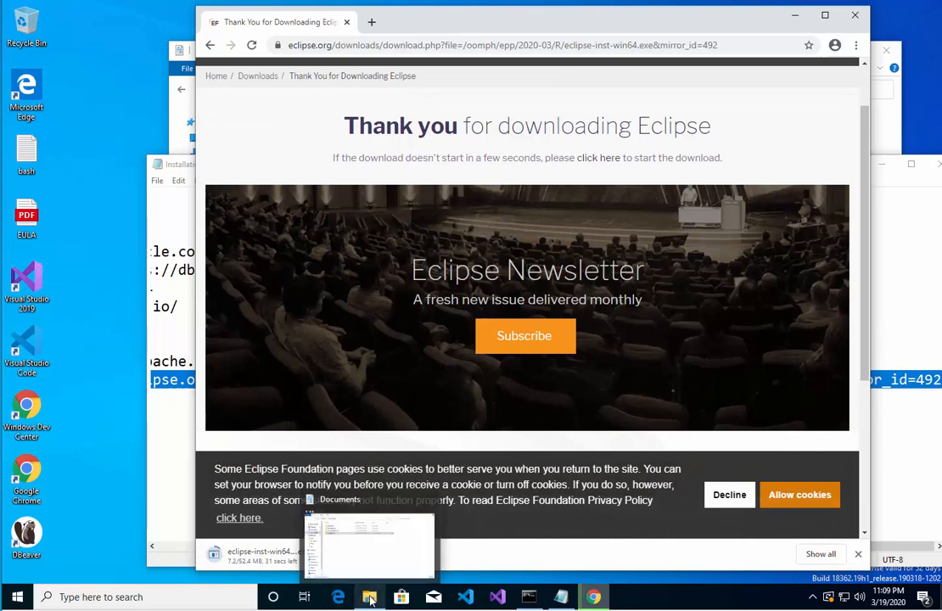
Switch to File Explorer and run the existing eclipse-inst-win64 installer from the Downloads folder
{"action": "left_click", "coordinate": [322, 514]}
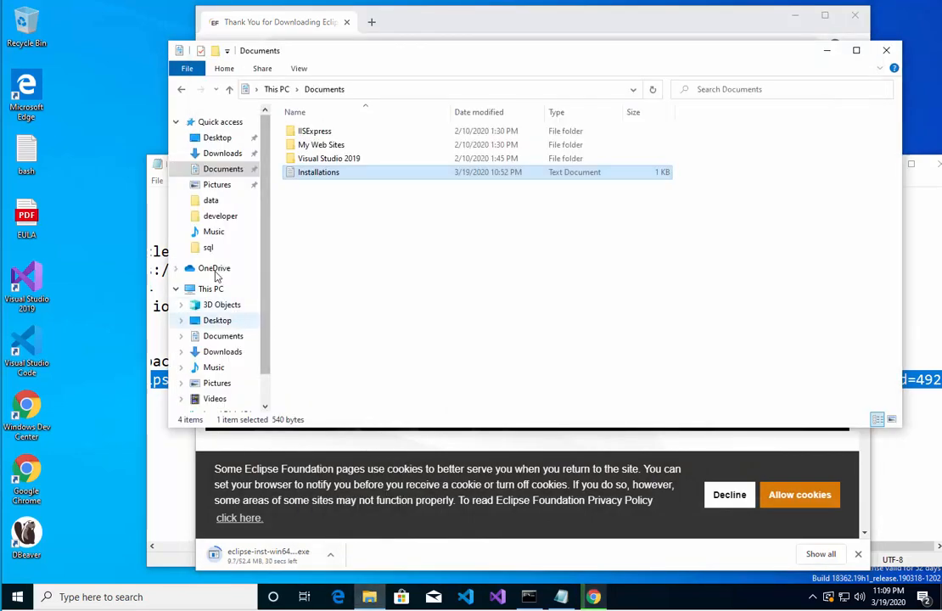
{"action": "left_click", "coordinate": [221, 154]}
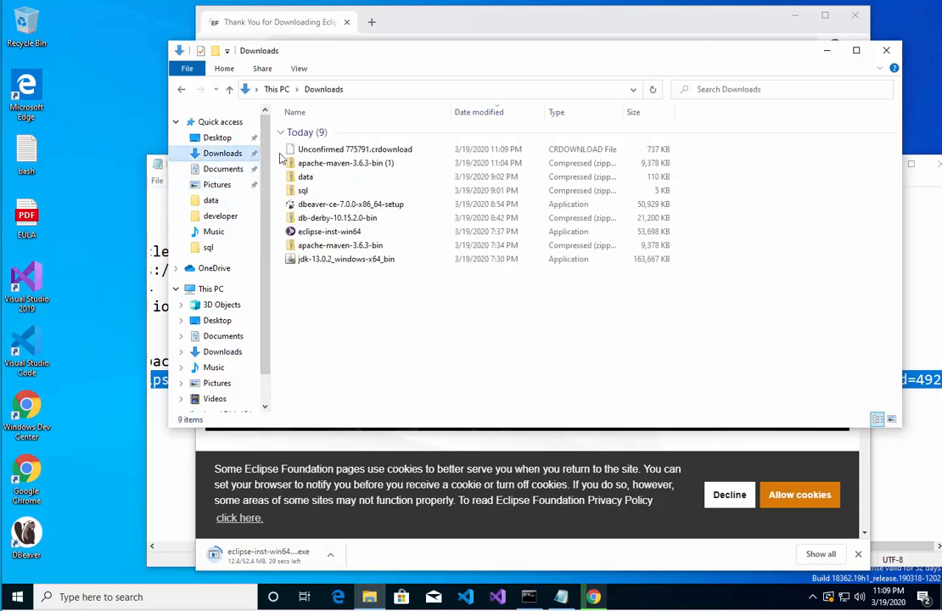
{"action": "left_click", "coordinate": [343, 232]}
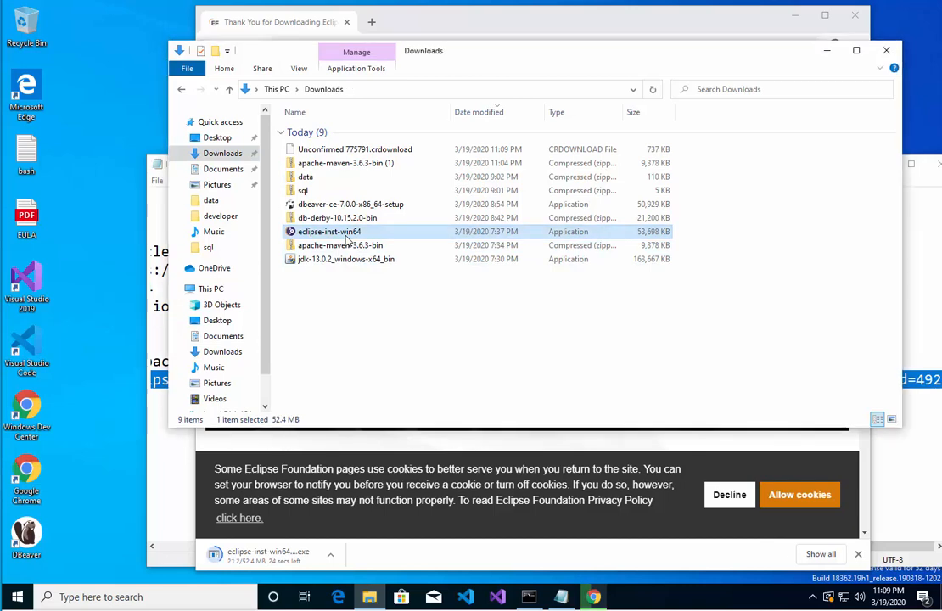
{"action": "double_click", "coordinate": [345, 234]}
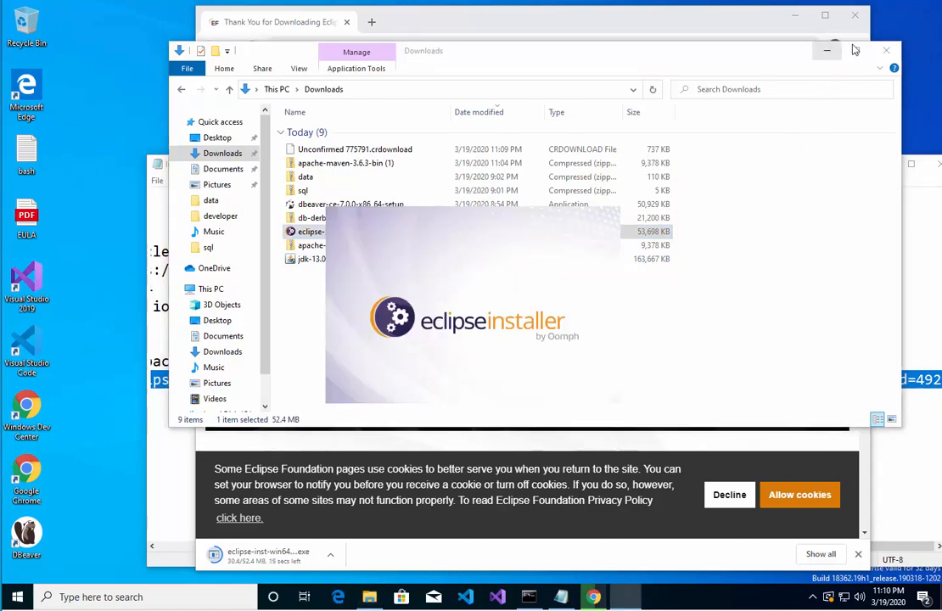
Close File Explorer and Chrome, abandoning the running download, and minimize the Installations note
{"action": "left_click", "coordinate": [886, 50]}
{"action": "left_click", "coordinate": [855, 15]}
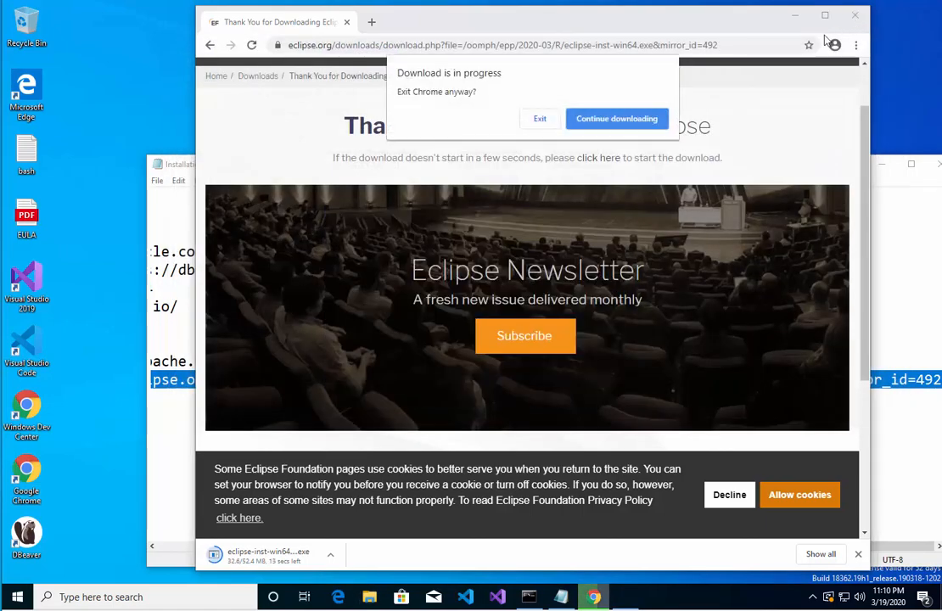
{"action": "left_click", "coordinate": [538, 120]}
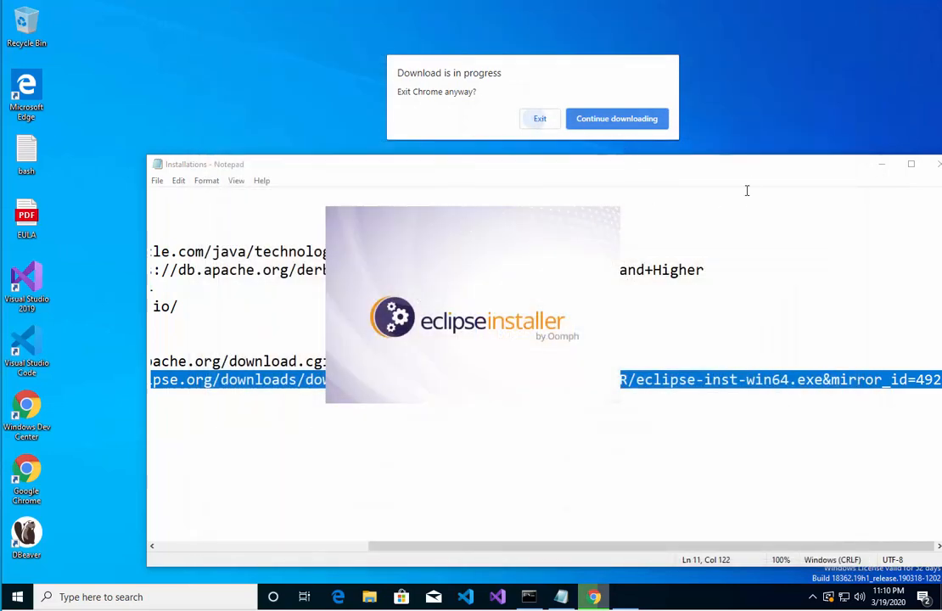
{"action": "left_click", "coordinate": [547, 124]}
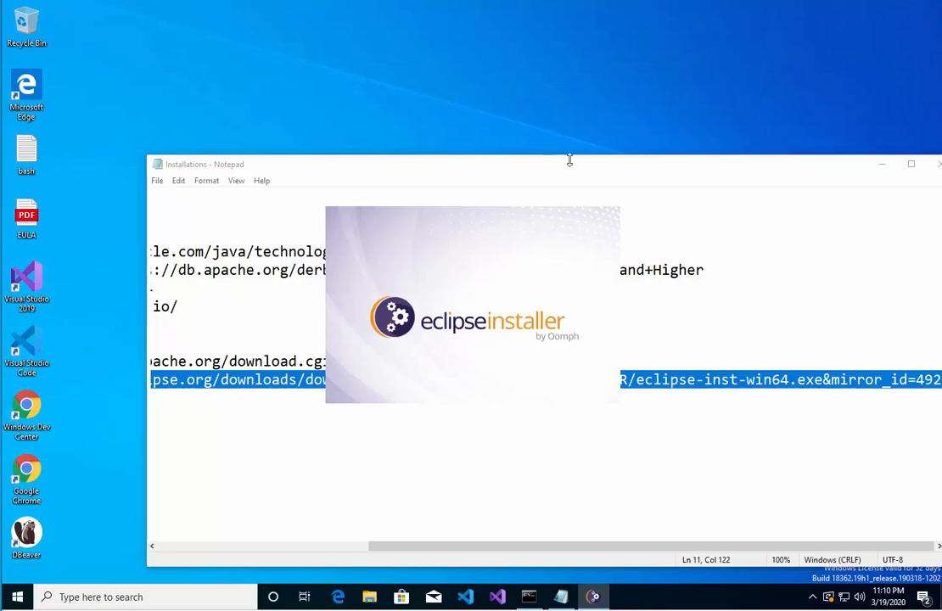
{"action": "left_click_drag", "start_coordinate": [710, 170], "coordinate": [606, 138]}
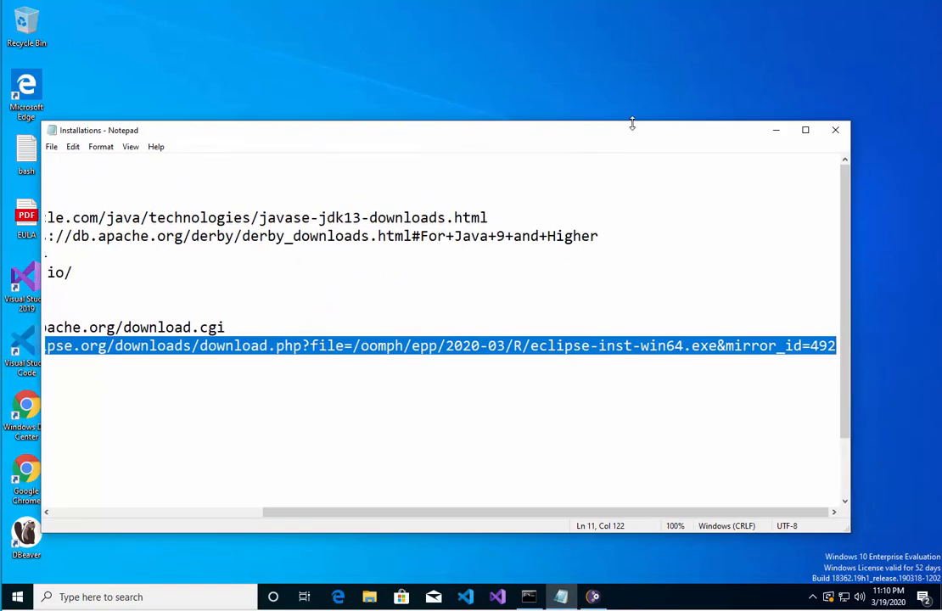
{"action": "left_click", "coordinate": [774, 134]}
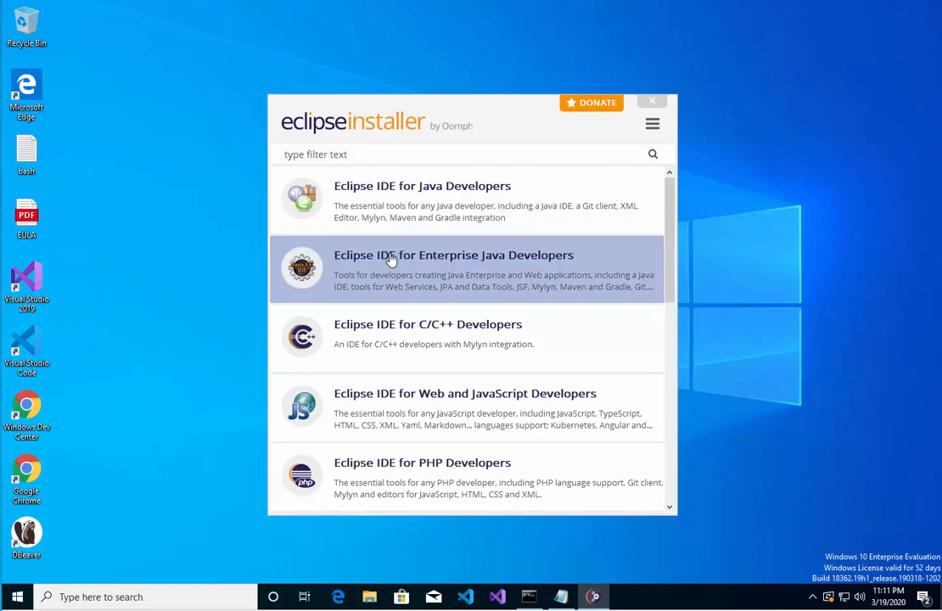
Install Eclipse IDE for Enterprise Java Developers with the default settings and accept the Eclipse Foundation user agreement
{"action": "left_click", "coordinate": [393, 259]}
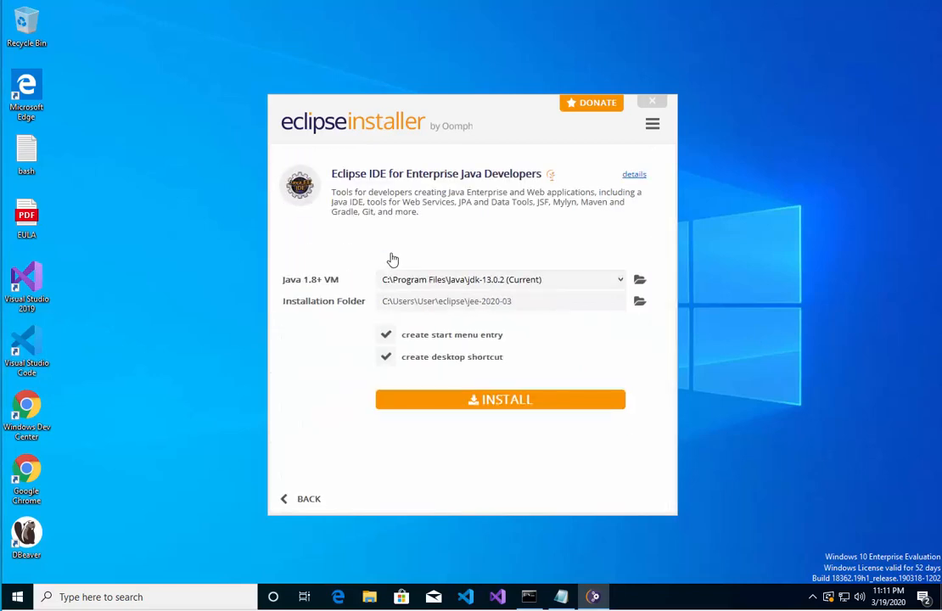
{"action": "left_click", "coordinate": [497, 406]}
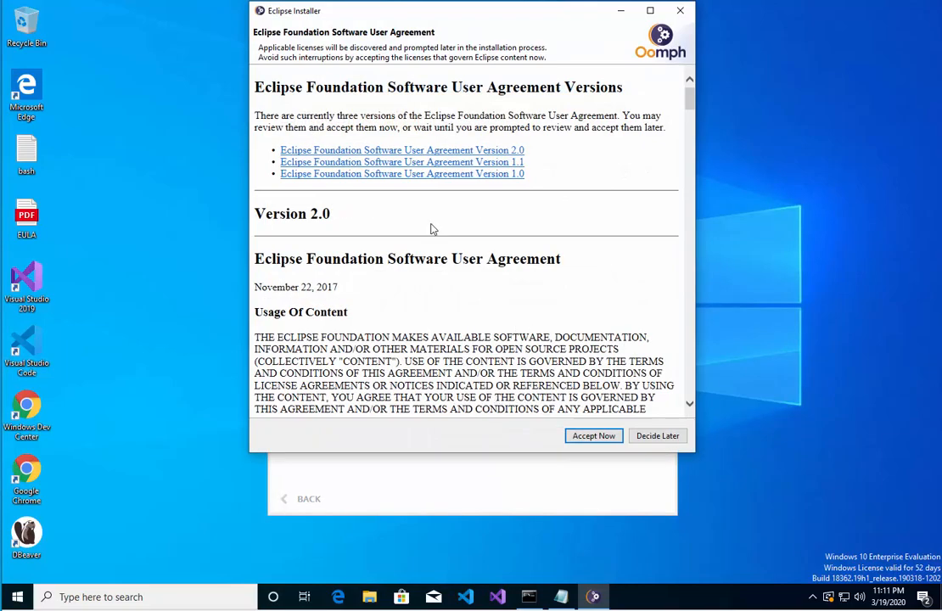
{"action": "scroll", "coordinate": [432, 227], "scroll_direction": "down", "scroll_amount": 10}
{"action": "scroll", "coordinate": [432, 228], "scroll_direction": "down", "scroll_amount": 15}
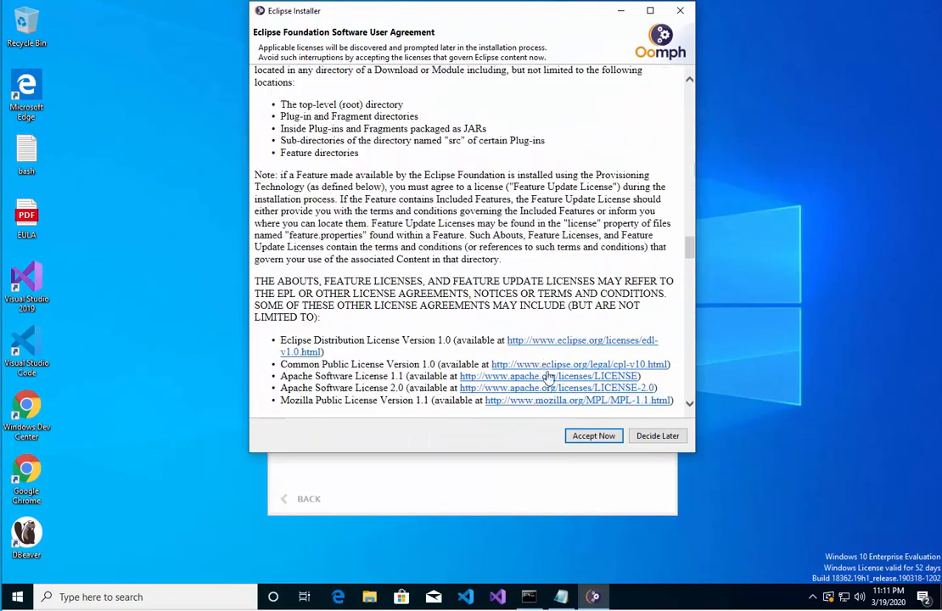
{"action": "scroll", "coordinate": [549, 280], "scroll_direction": "down", "scroll_amount": 15}
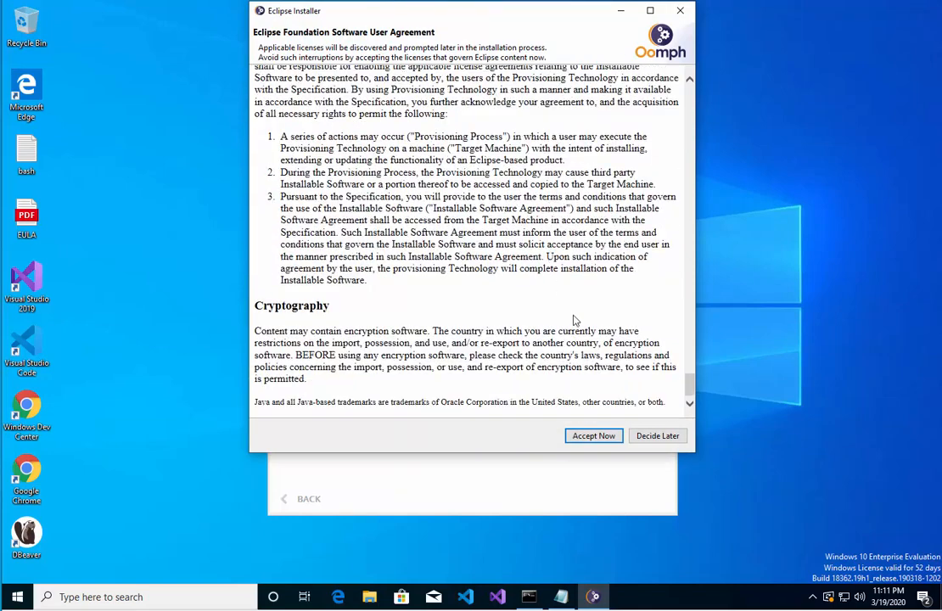
{"action": "left_click", "coordinate": [595, 437]}
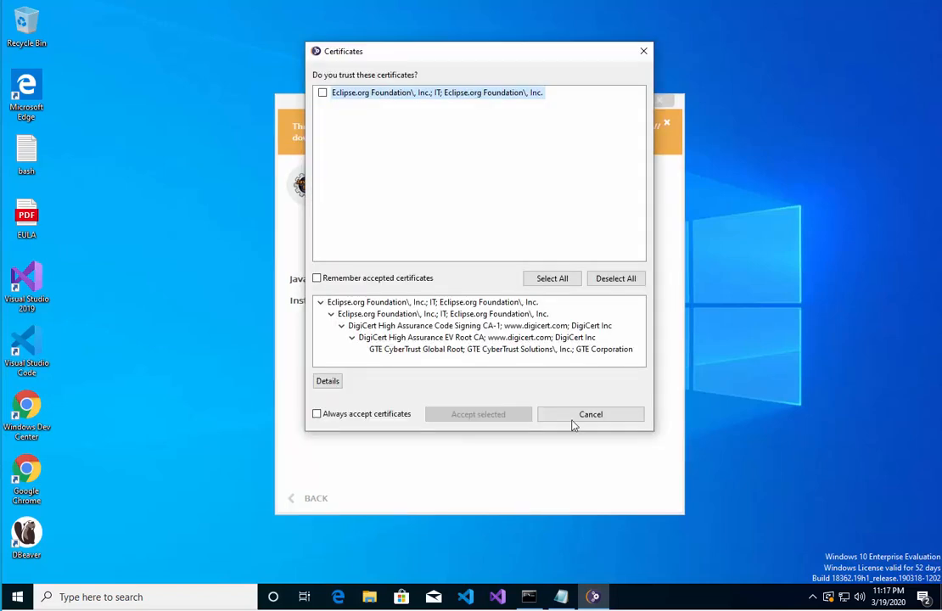
Accept the Eclipse.org Foundation certificate with accepted certificates remembered, and launch the installed Eclipse IDE
{"action": "left_click", "coordinate": [323, 92]}
{"action": "left_click", "coordinate": [318, 279]}
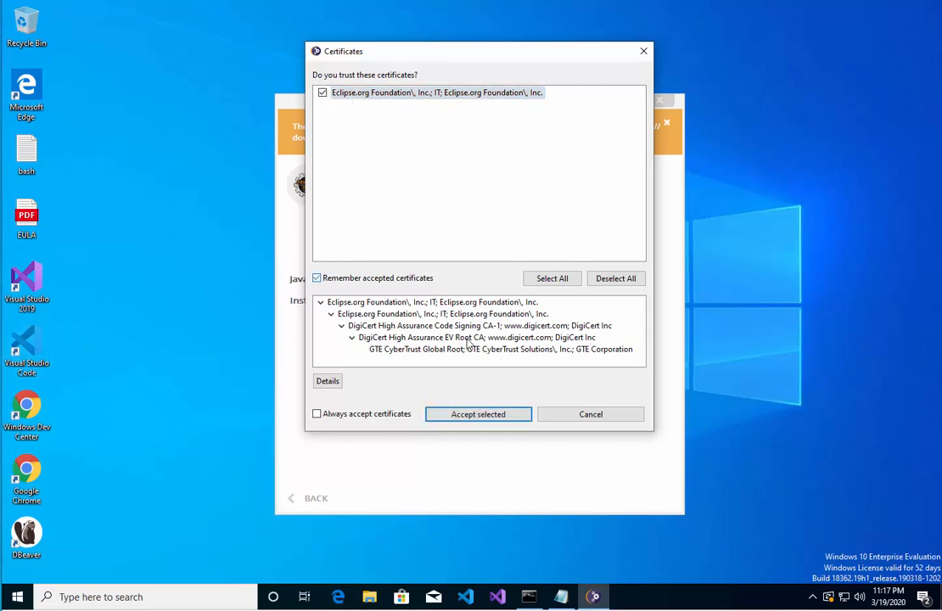
{"action": "left_click", "coordinate": [479, 415]}
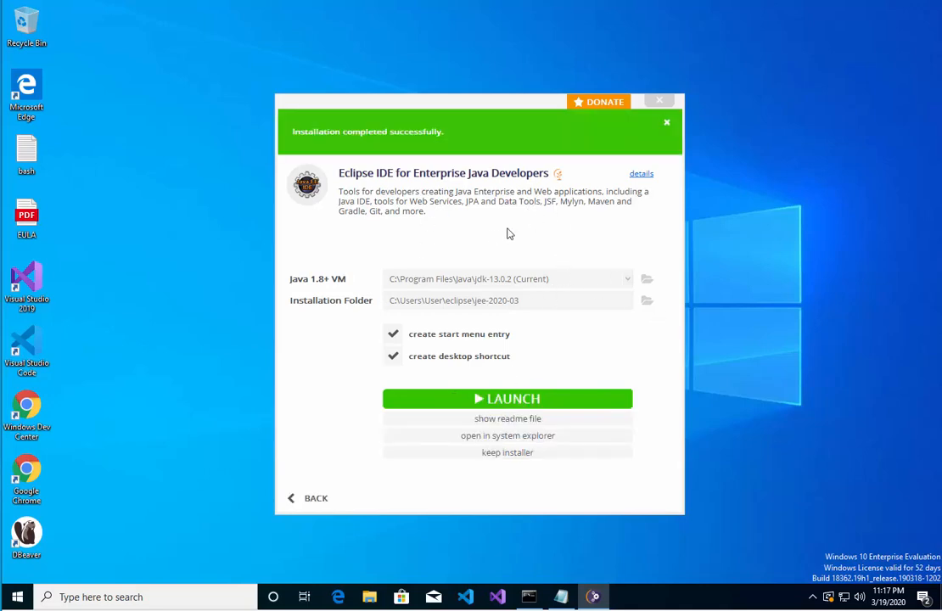
{"action": "left_click", "coordinate": [481, 400]}
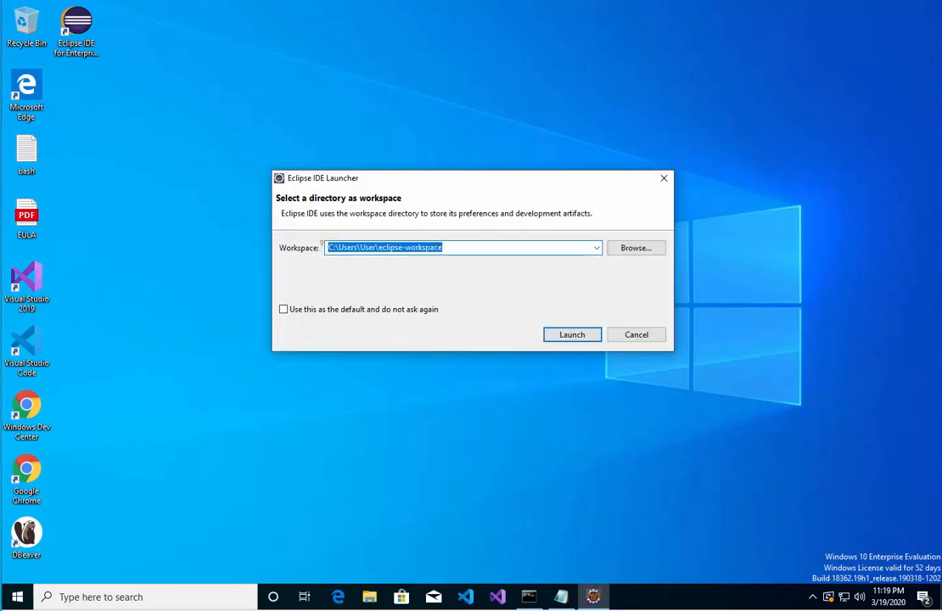
Browse for the workspace directory and choose the Eclipse.Spring2020 folder in the user folder
{"action": "left_click", "coordinate": [655, 250]}
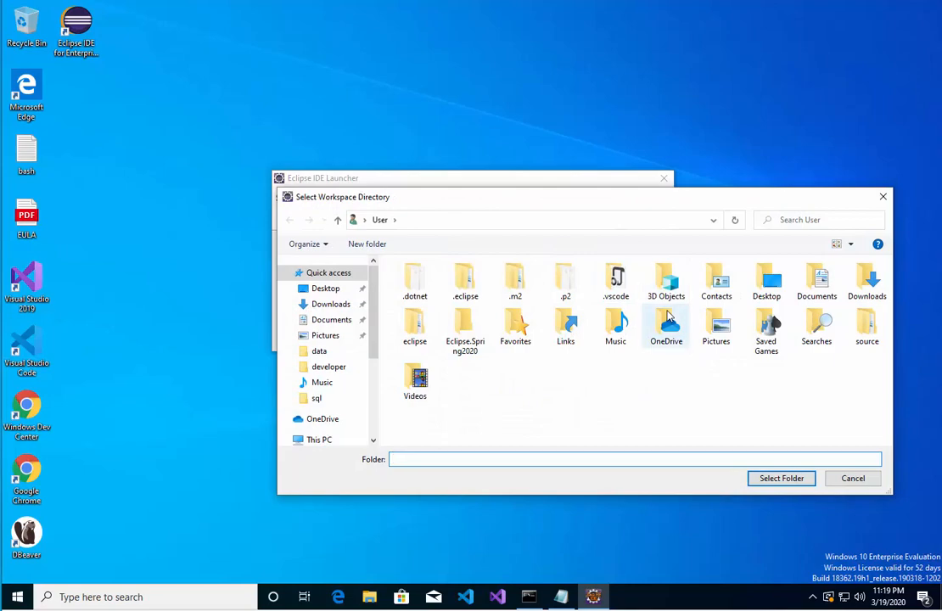
{"action": "left_click", "coordinate": [459, 339]}
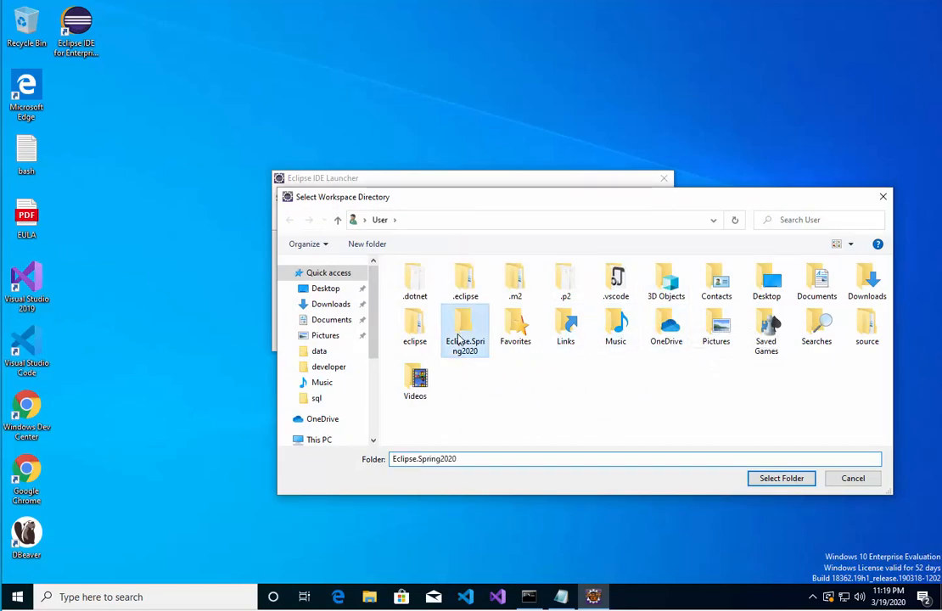
{"action": "left_click", "coordinate": [767, 479]}
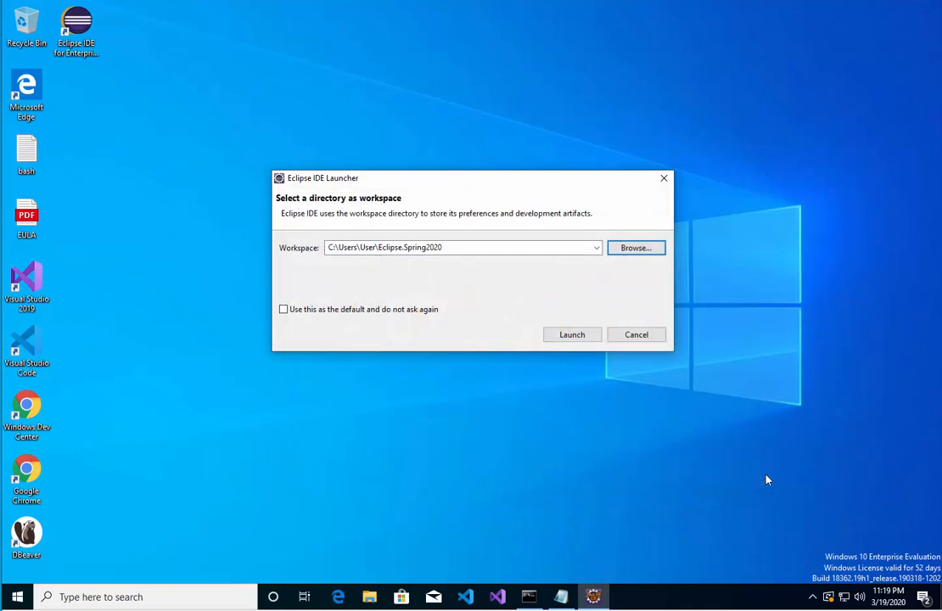
Create a new folder named CST4713 inside Eclipse.Spring2020 and choose it as the workspace directory
{"action": "left_click", "coordinate": [628, 249]}
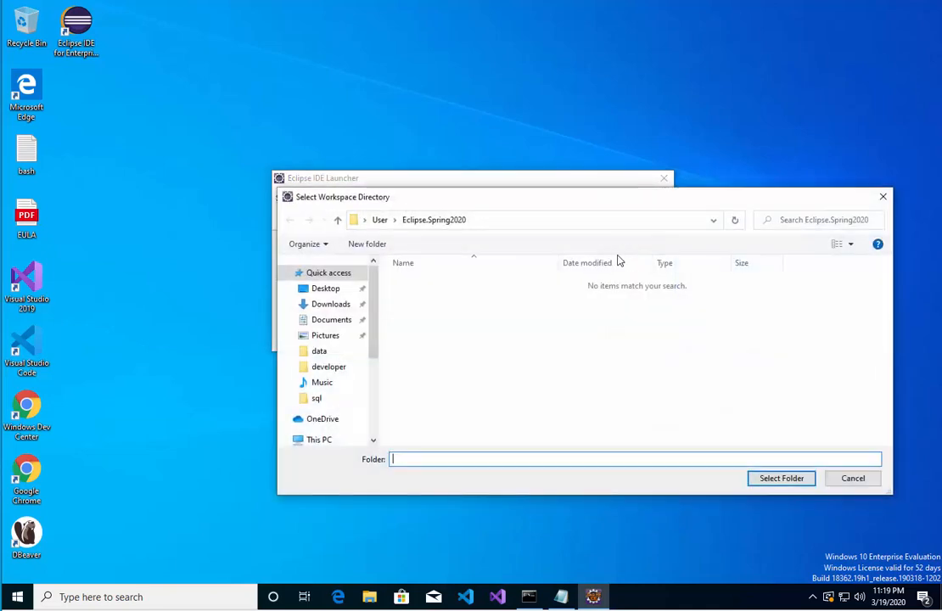
{"action": "right_click", "coordinate": [427, 307]}
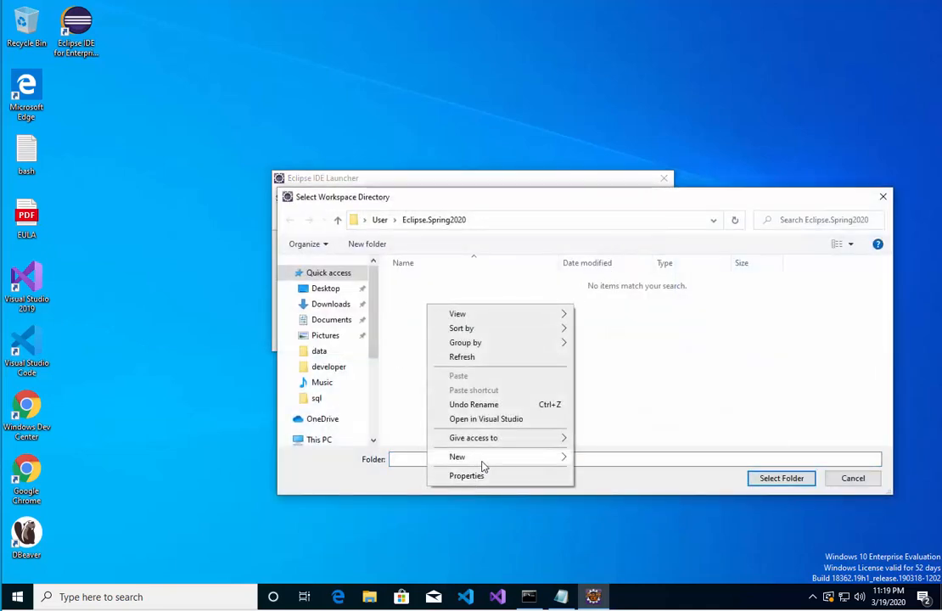
{"action": "mouse_move", "coordinate": [481, 462]}
{"action": "left_click", "coordinate": [598, 459]}
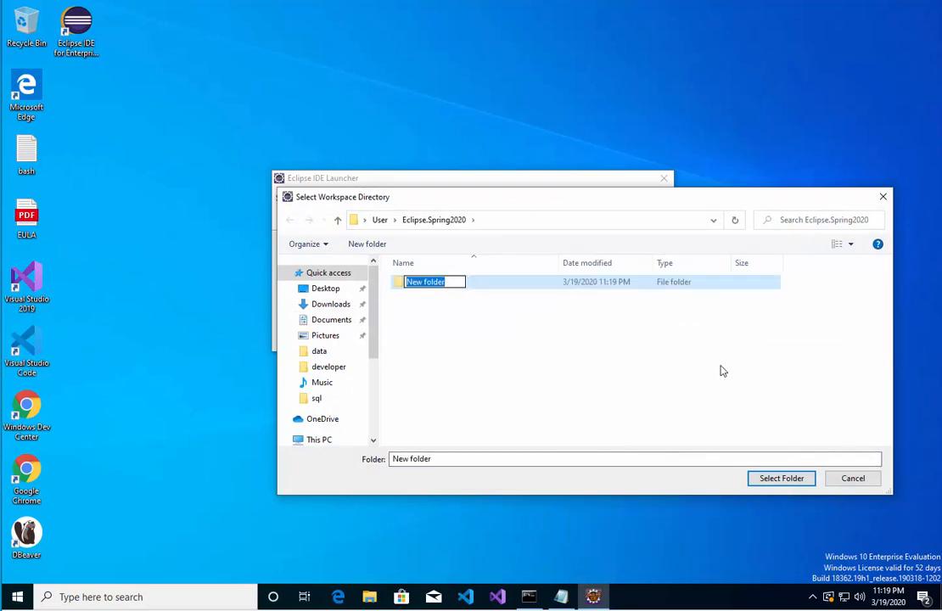
{"action": "type", "text": "CST"}
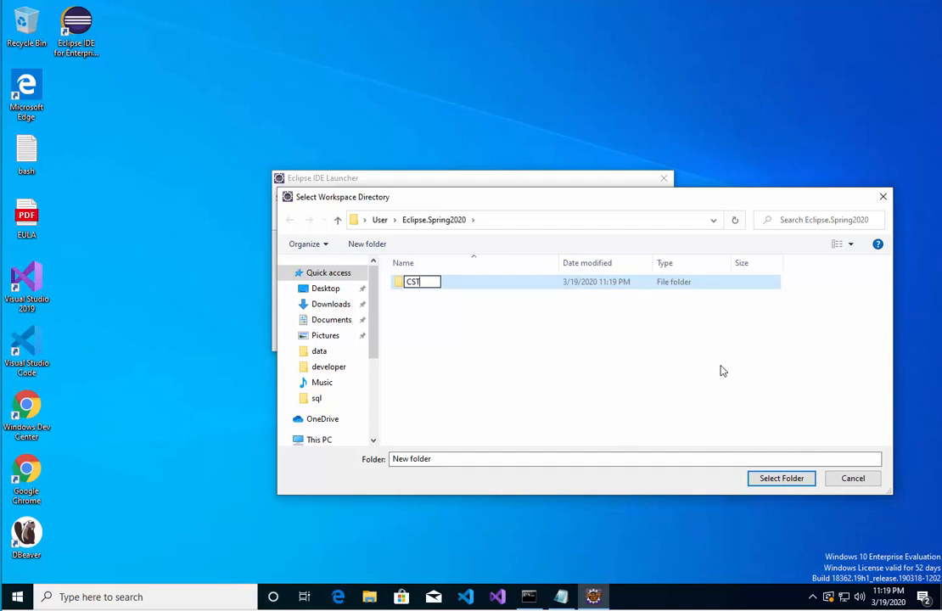
{"action": "type", "text": "4713"}
{"action": "key", "text": "Return"}
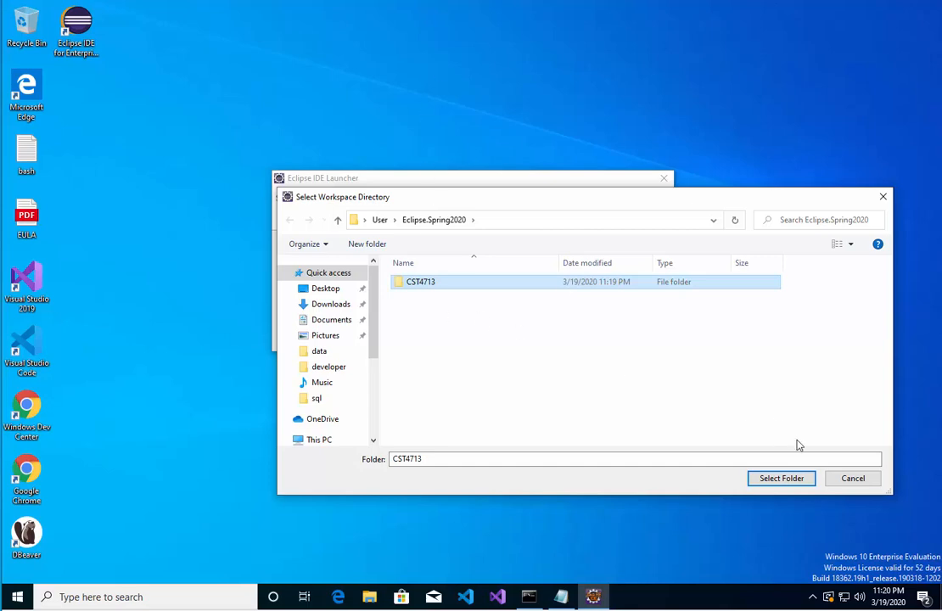
{"action": "left_click", "coordinate": [780, 480]}
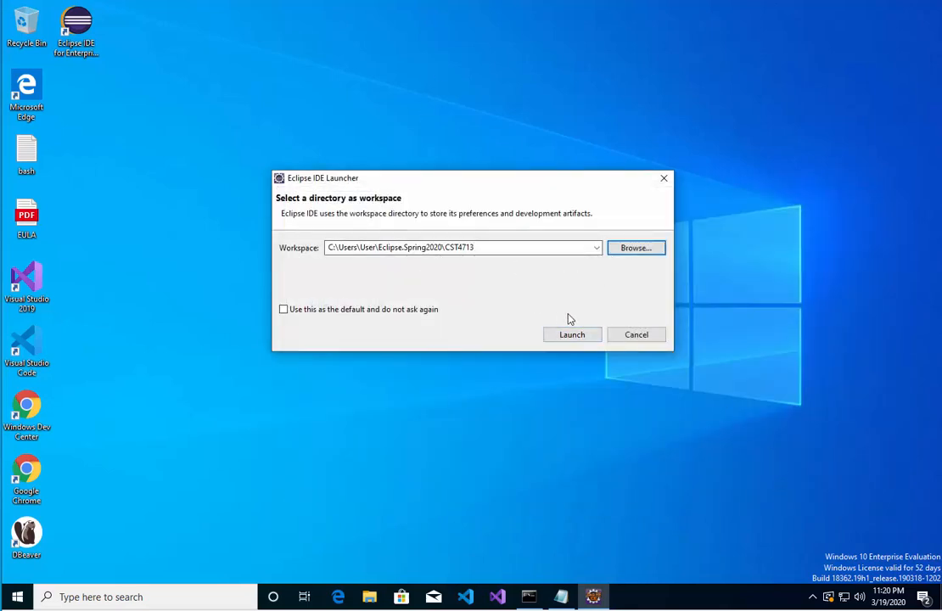
Browse for the workspace again and create a second folder named CST3613 inside Eclipse.Spring2020
{"action": "left_click", "coordinate": [619, 248]}
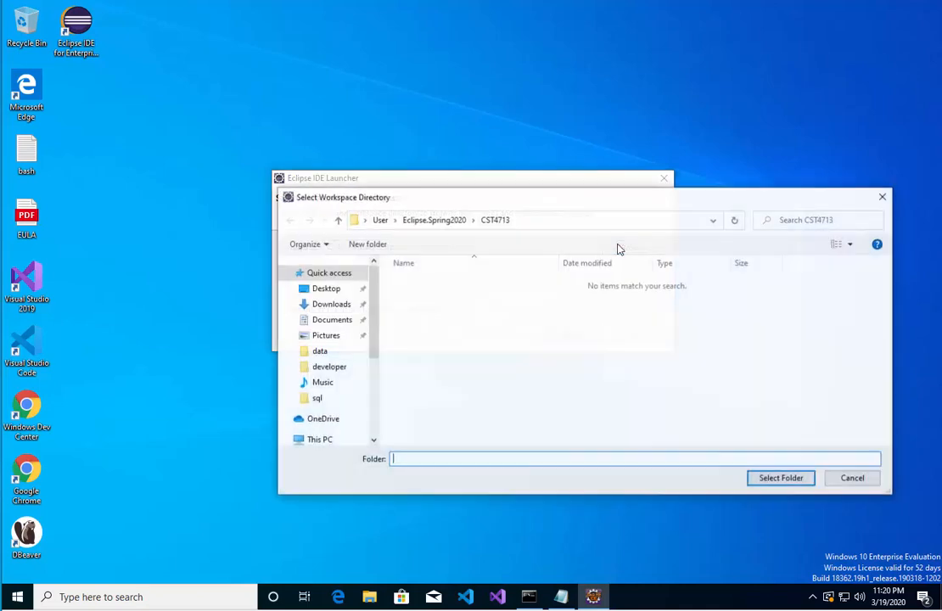
{"action": "left_click", "coordinate": [437, 221]}
{"action": "right_click", "coordinate": [422, 342]}
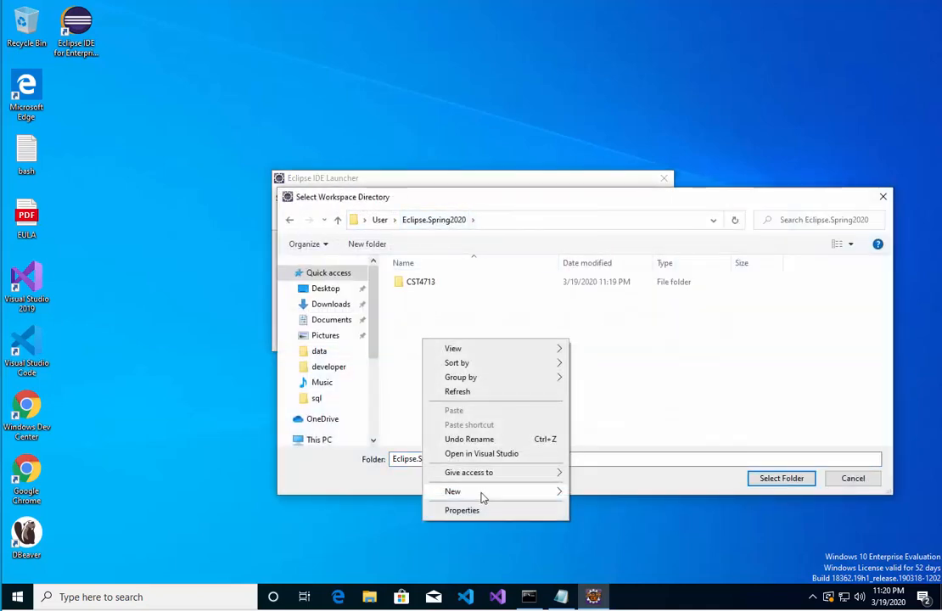
{"action": "mouse_move", "coordinate": [488, 493]}
{"action": "left_click", "coordinate": [586, 492]}
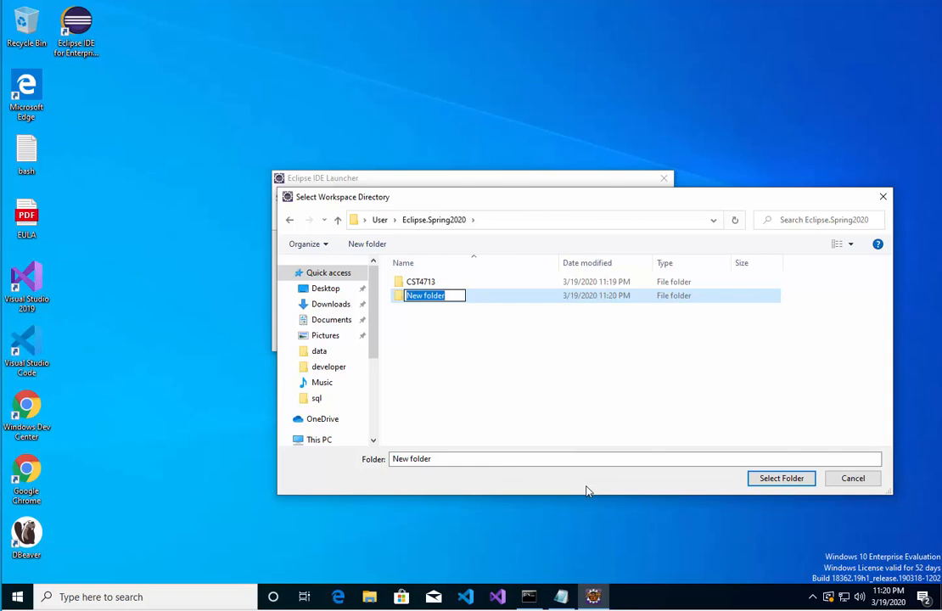
{"action": "type", "text": "cs"}
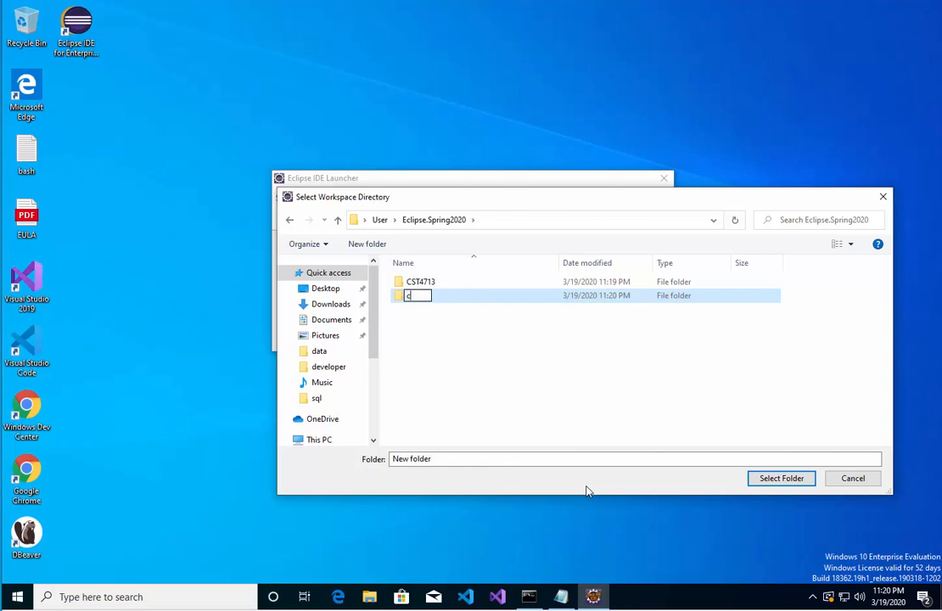
{"action": "key", "text": "BackSpace"}
{"action": "key", "text": "BackSpace"}
{"action": "type", "text": "CST3613"}
{"action": "key", "text": "Return"}
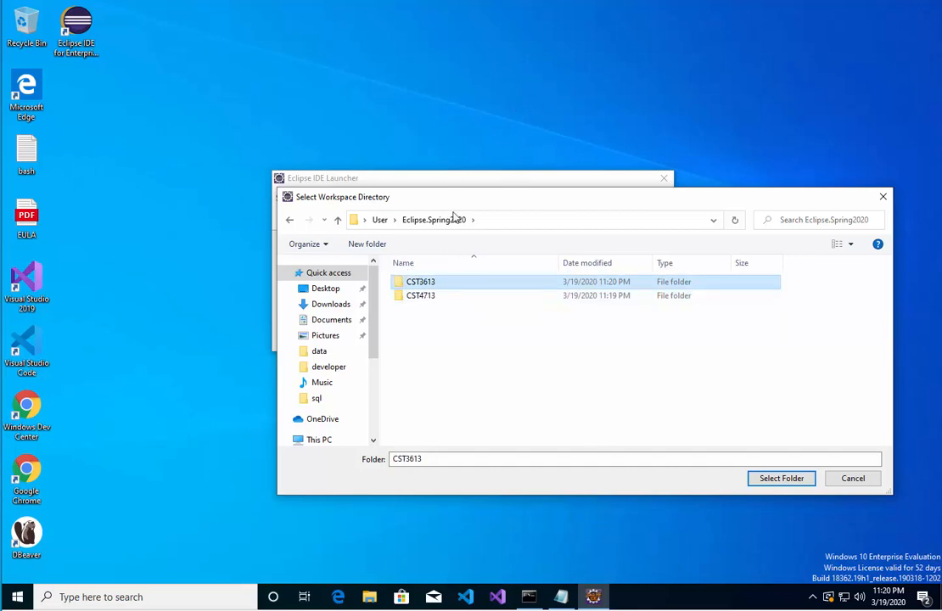
Choose the CST4713 folder as the workspace and launch Eclipse with it
{"action": "left_click", "coordinate": [421, 296]}
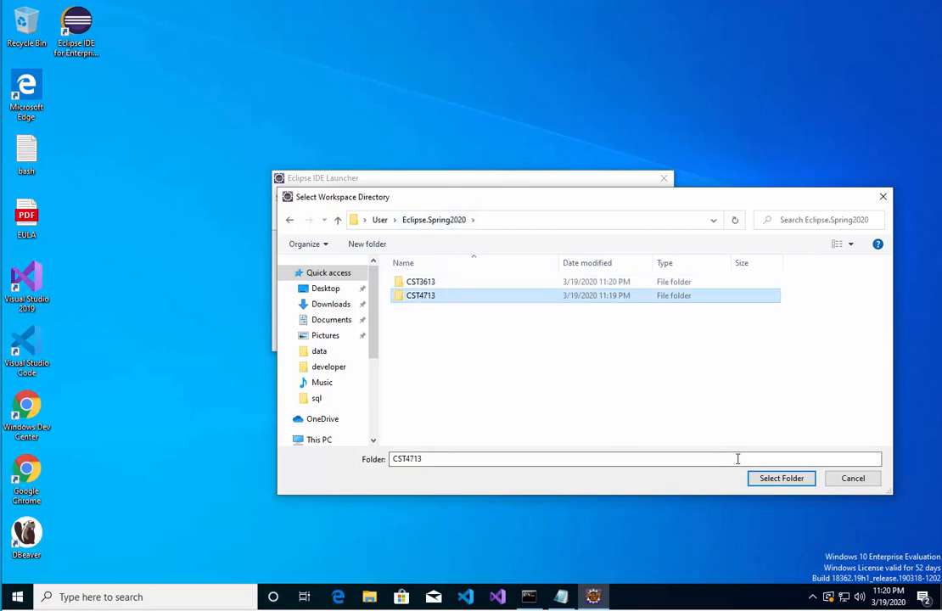
{"action": "left_click", "coordinate": [768, 480]}
{"action": "left_click", "coordinate": [570, 335]}
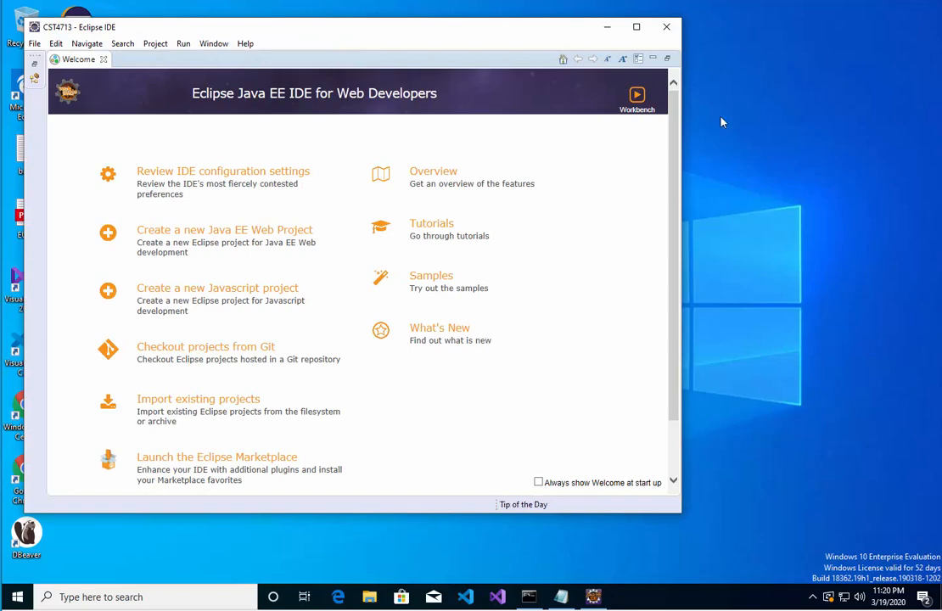
Restore the workbench views beside the Welcome page and move the Eclipse window toward the middle of the screen
{"action": "left_click", "coordinate": [35, 67]}
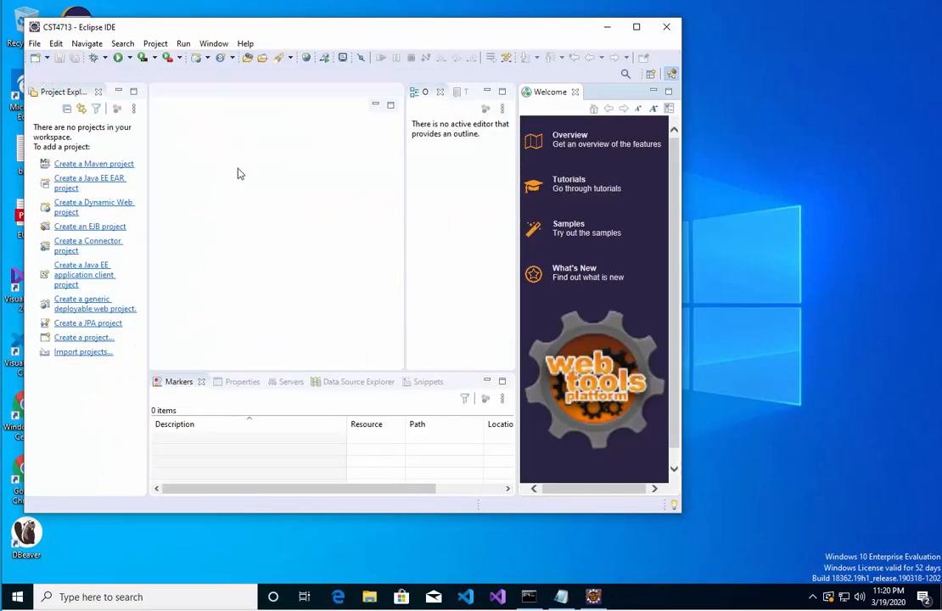
{"action": "left_click_drag", "start_coordinate": [285, 30], "coordinate": [418, 65]}
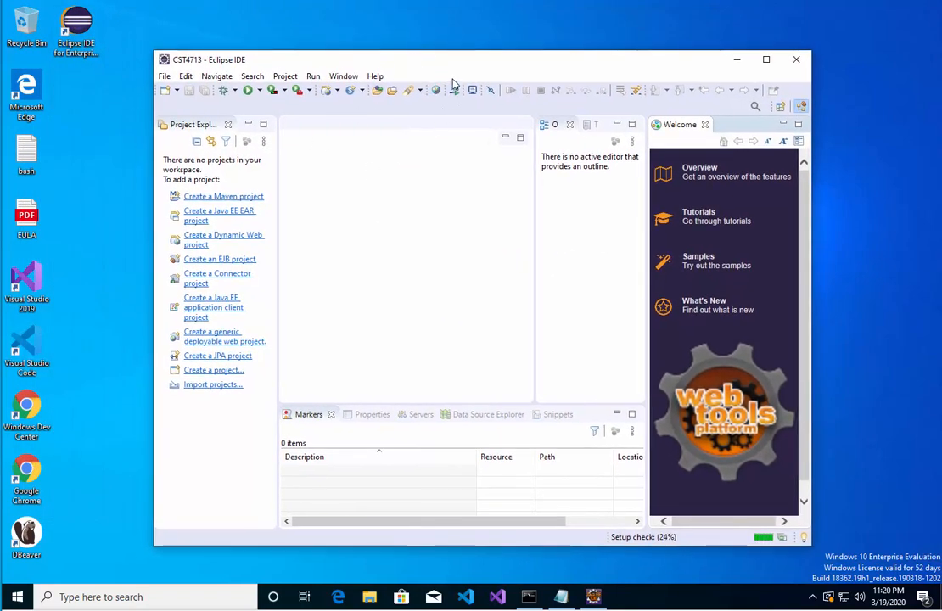
{"action": "left_click_drag", "start_coordinate": [486, 61], "coordinate": [516, 63]}
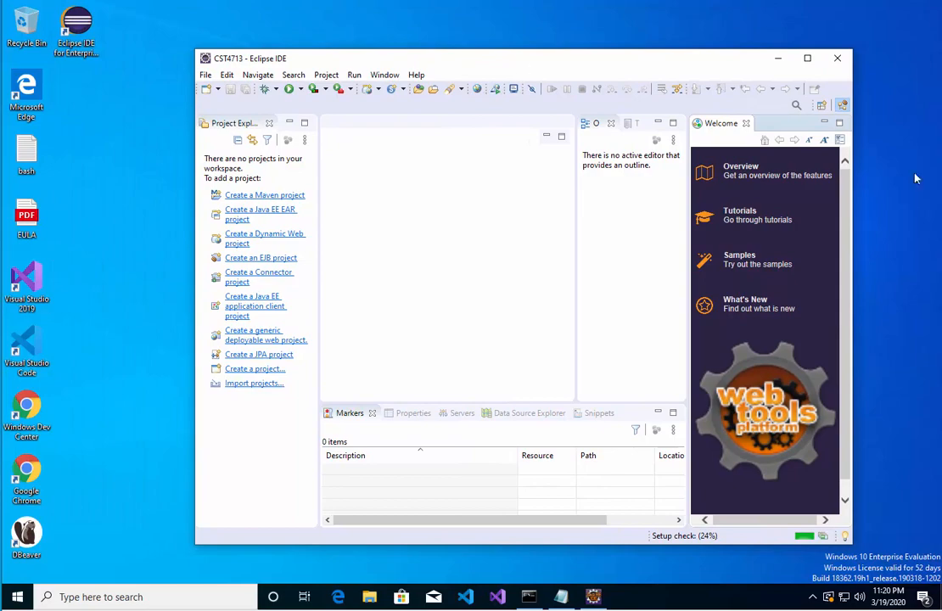